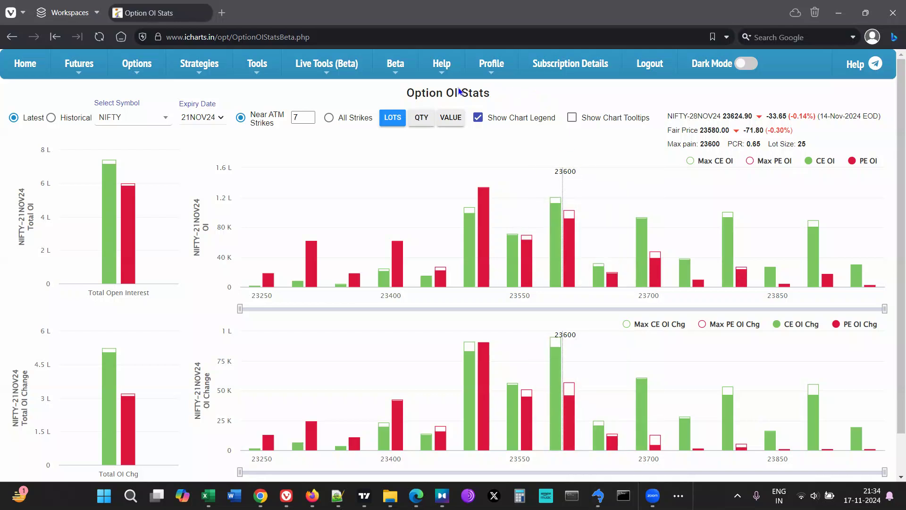
- Open the Option OI Stats (Beta) page from the site's beta tools
mouse_move(193, 81)
mouse_move(139, 68)
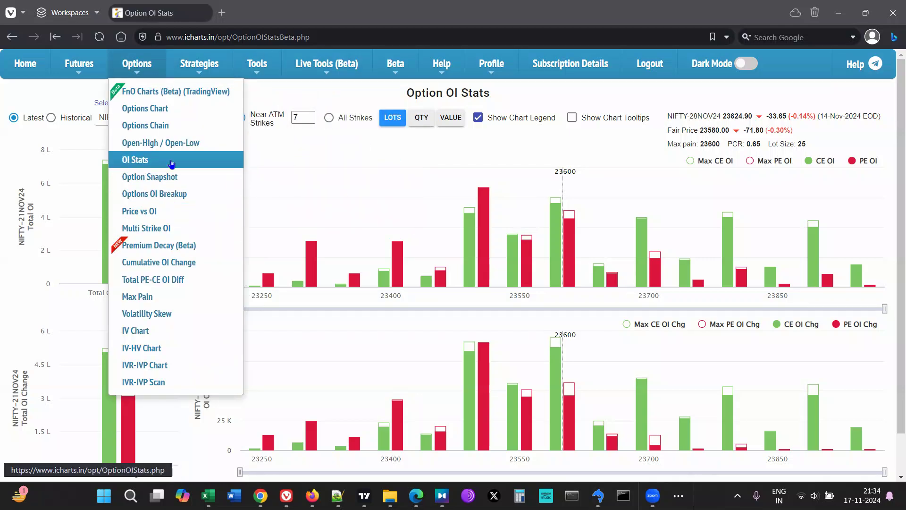
mouse_move(393, 67)
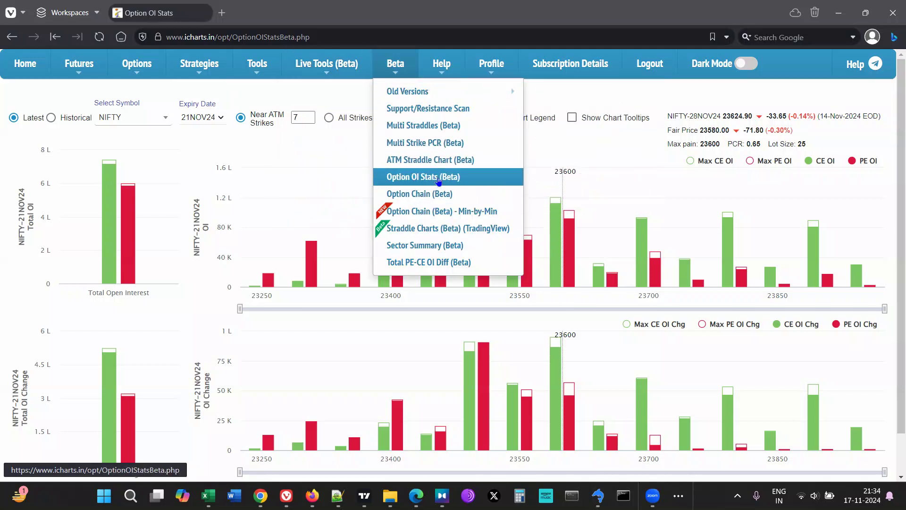
click(468, 183)
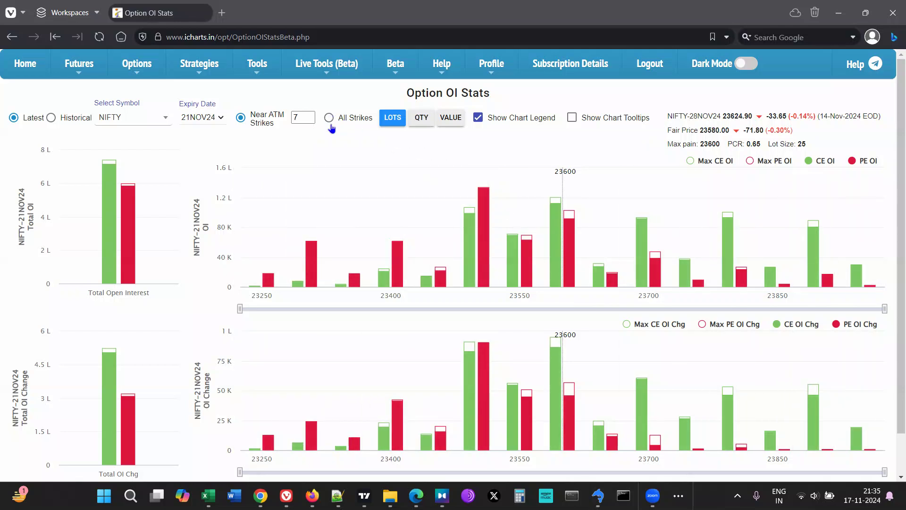
- Show all strikes and return to the near-ATM strikes, and hide and restore the chart legend
click(330, 118)
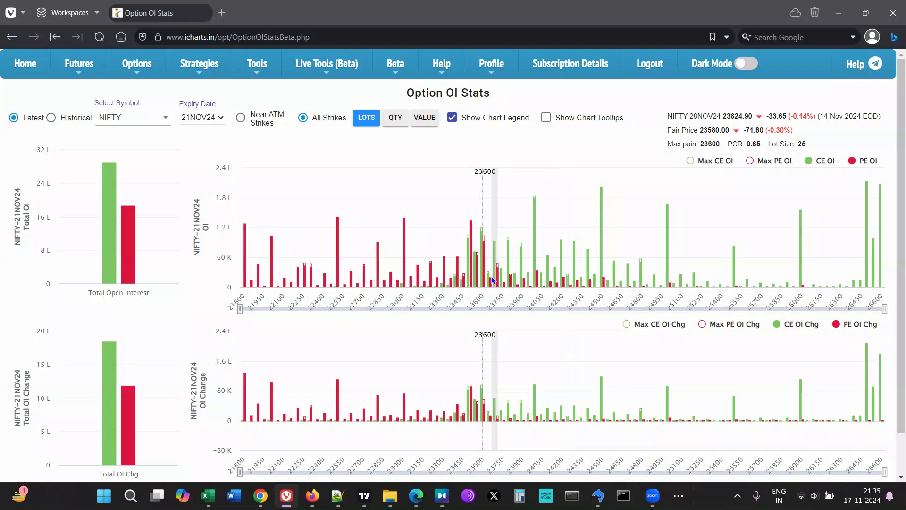
click(241, 118)
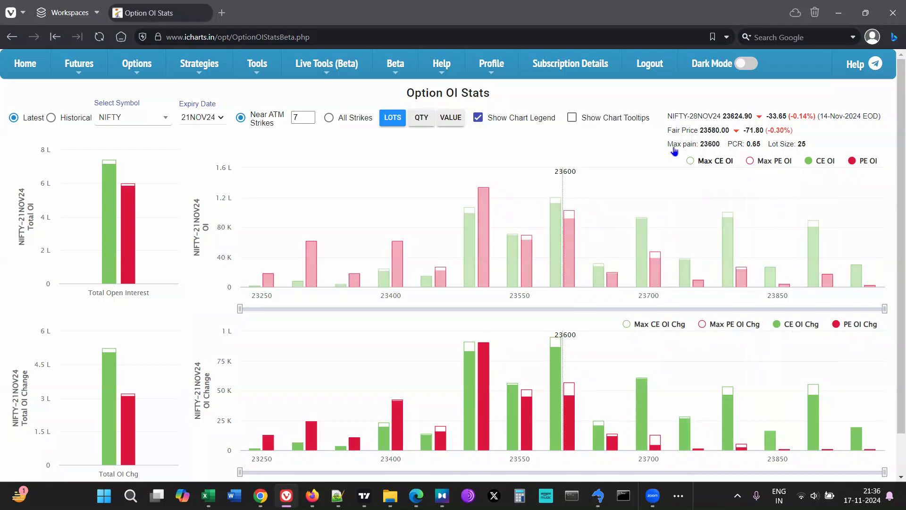
click(519, 122)
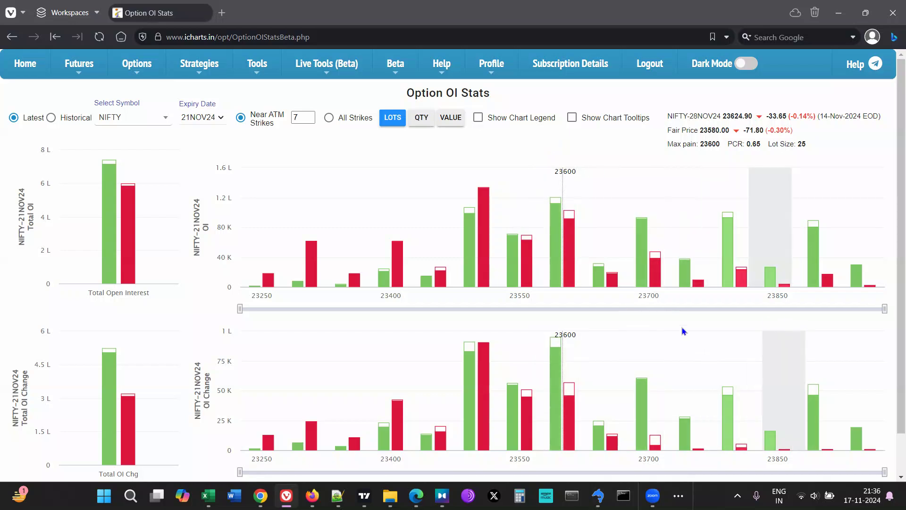
click(482, 121)
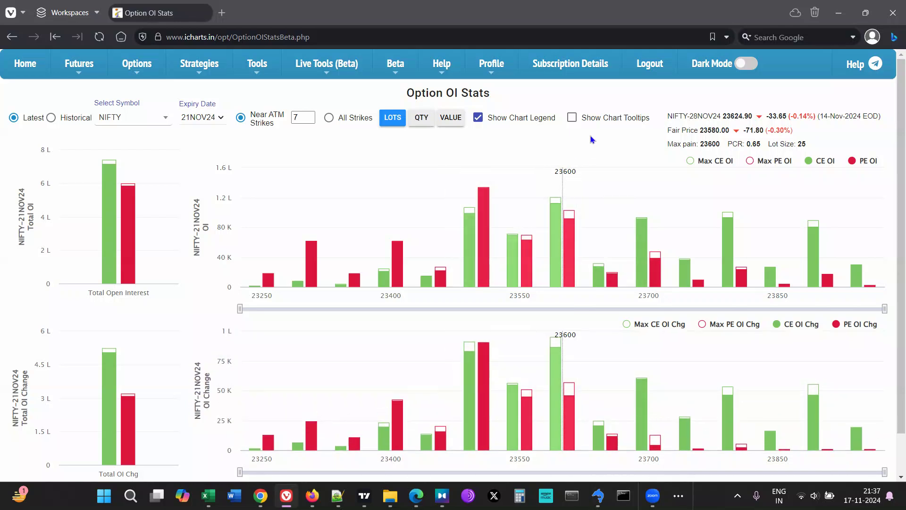
- Turn on chart tooltips to view the OI details of the 23550 strike, and turn them off again
click(573, 119)
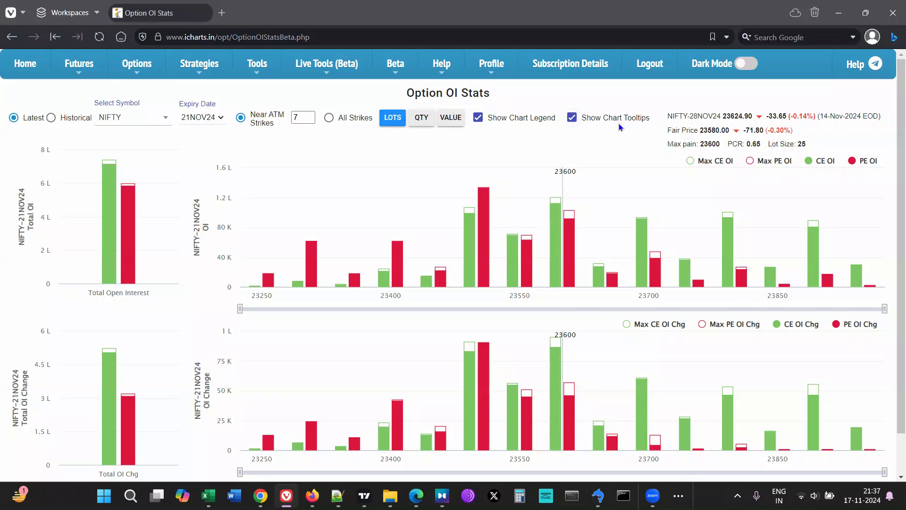
mouse_move(526, 271)
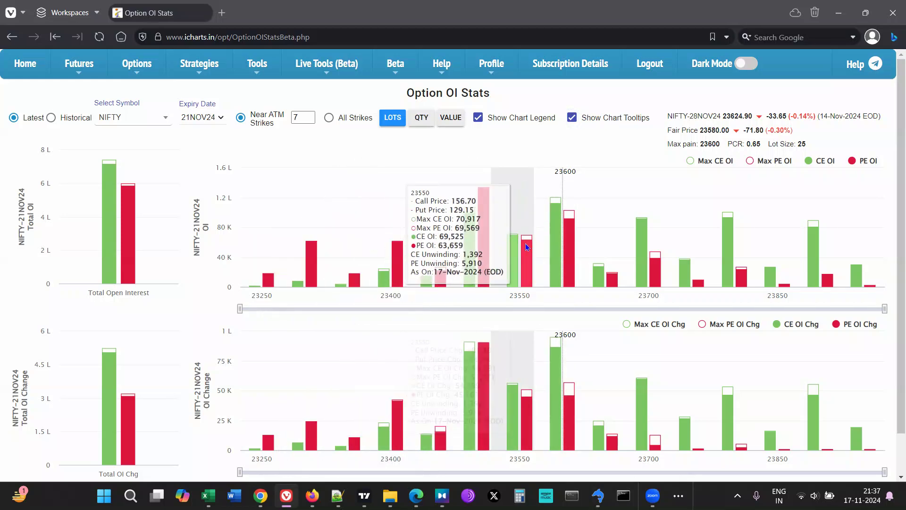
click(572, 118)
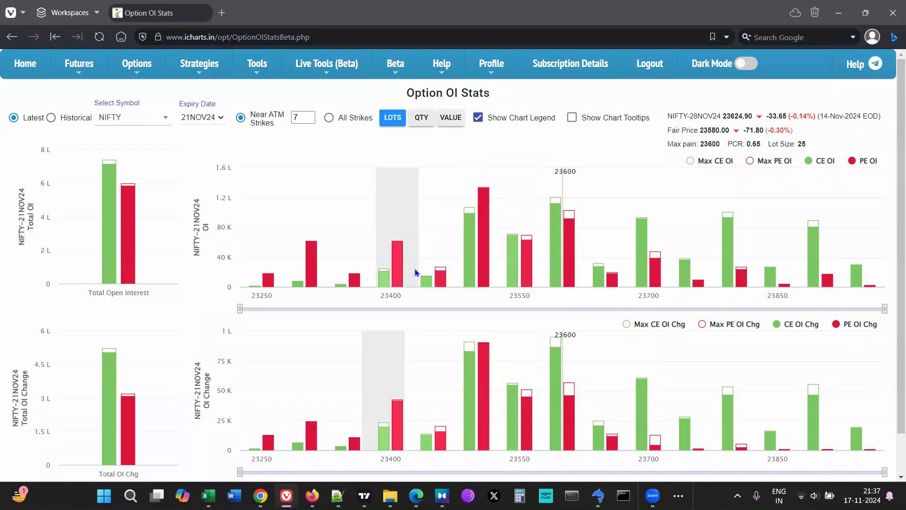
scroll(485, 182, down, 2)
scroll(444, 138, up, 2)
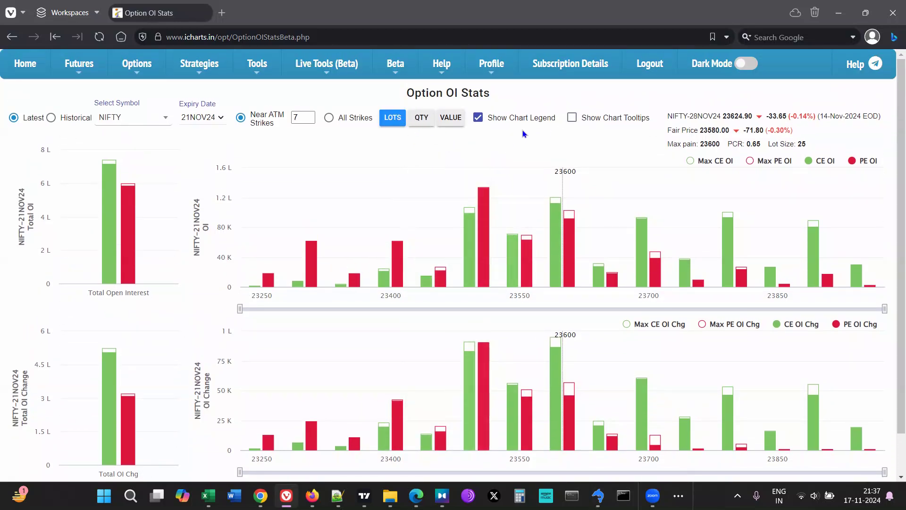
- With chart tooltips on, view the open interest in quantity and in value, and return to lots with tooltips off
click(594, 119)
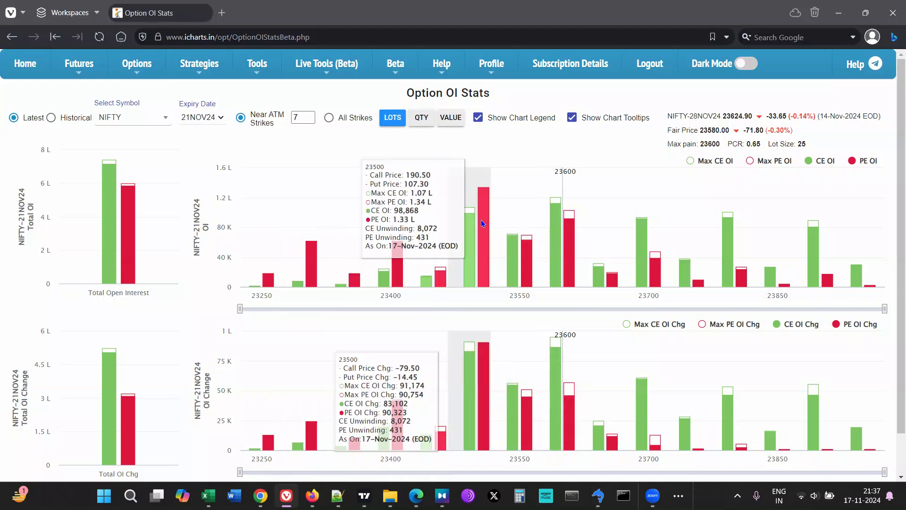
click(422, 117)
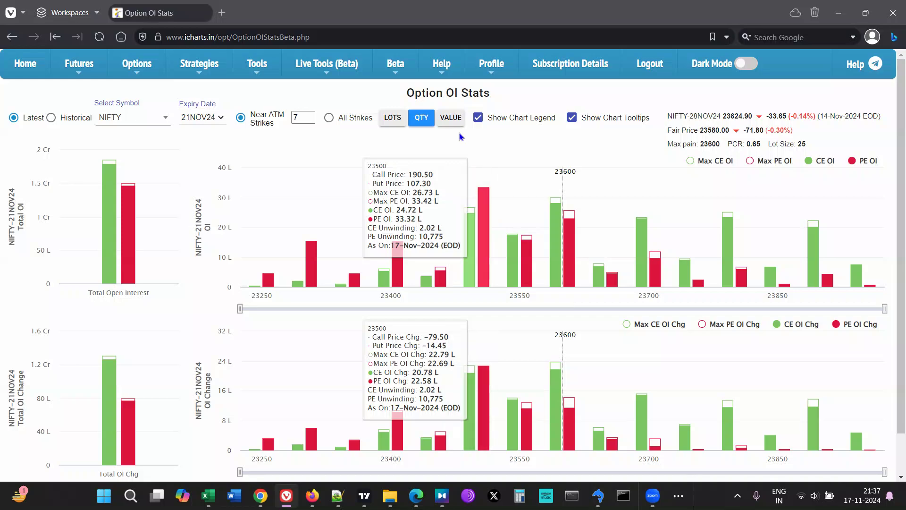
click(455, 122)
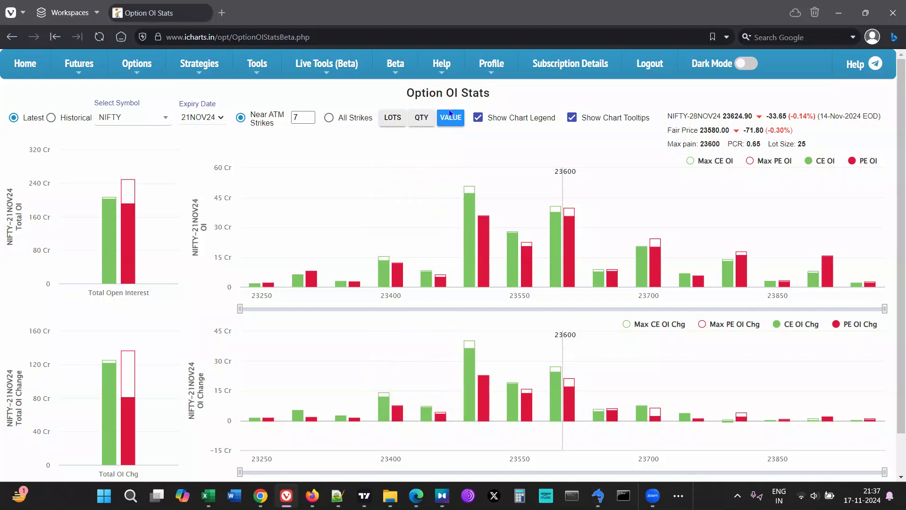
click(391, 118)
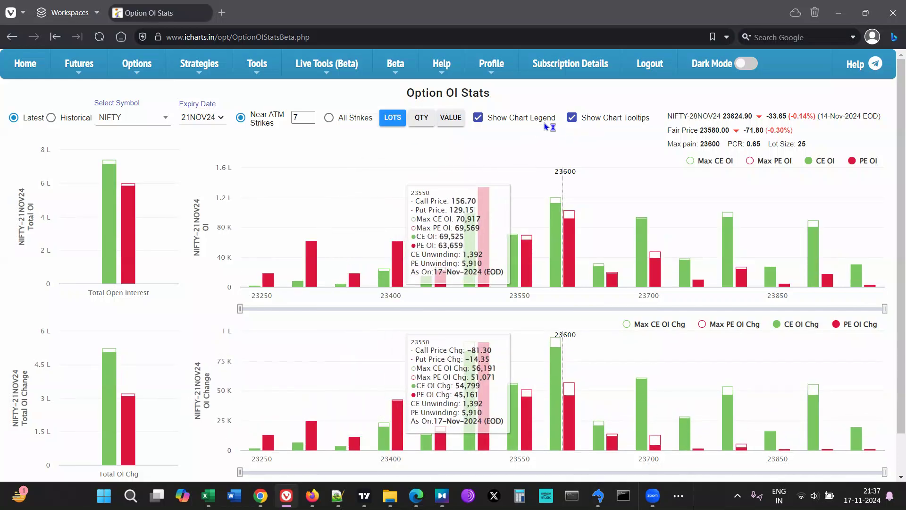
click(572, 118)
- Switch the data to Intraday and view Interday OI Chg before returning to Intraday OI Chg
scroll(631, 142, down, 1)
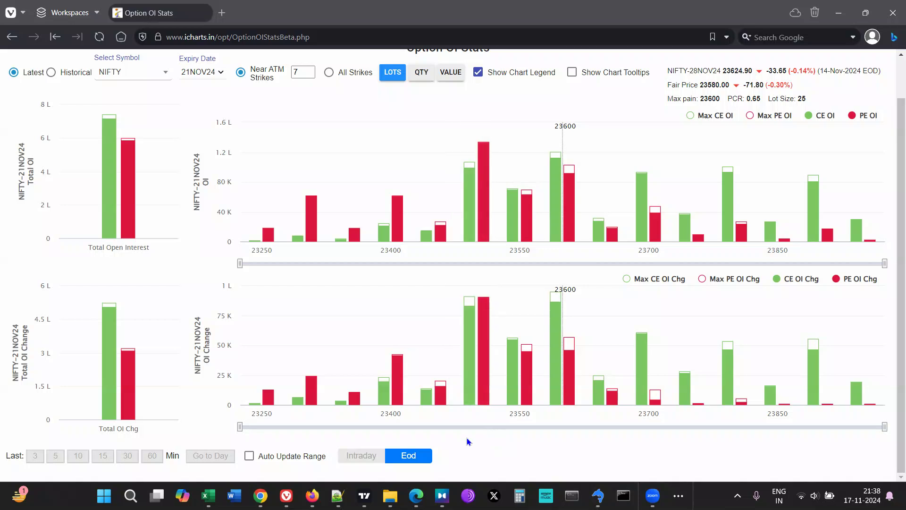
click(366, 458)
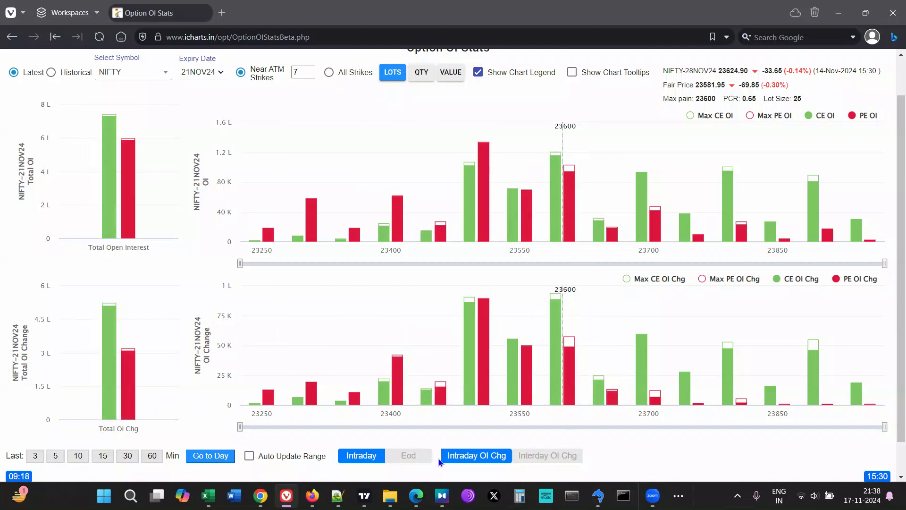
click(475, 454)
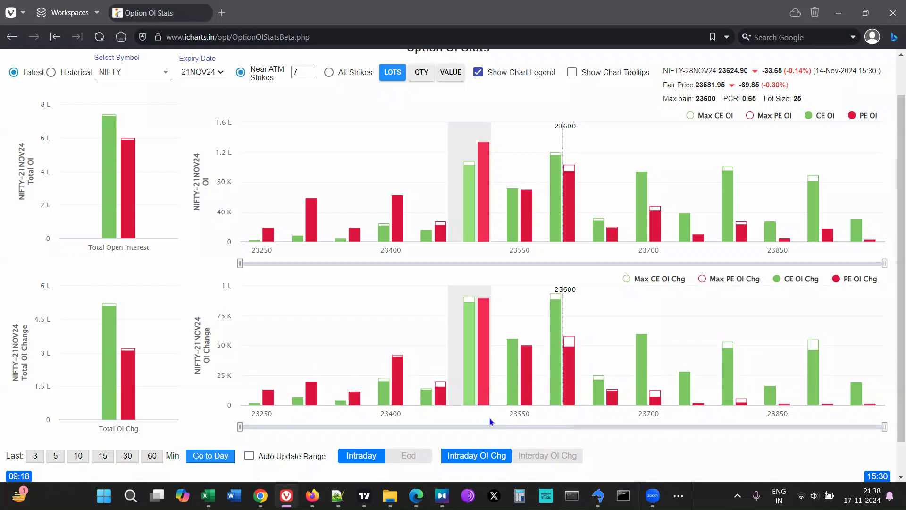
click(546, 456)
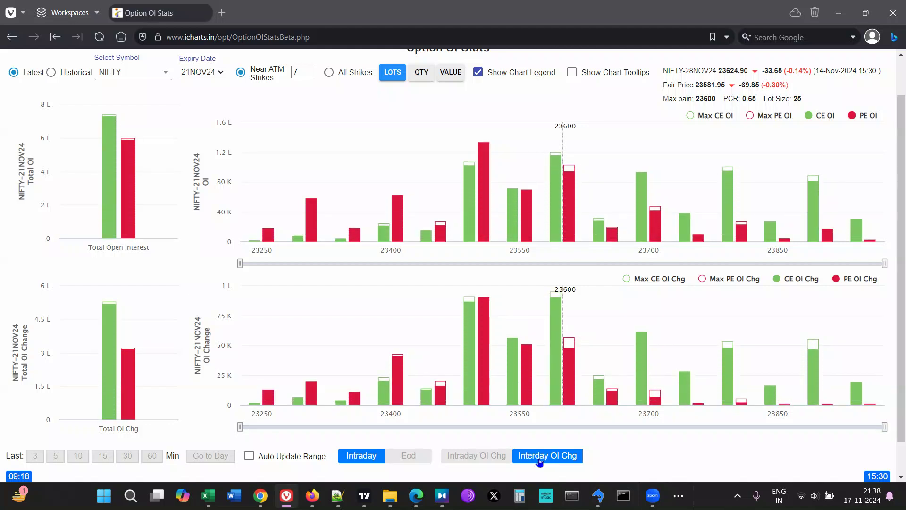
click(493, 457)
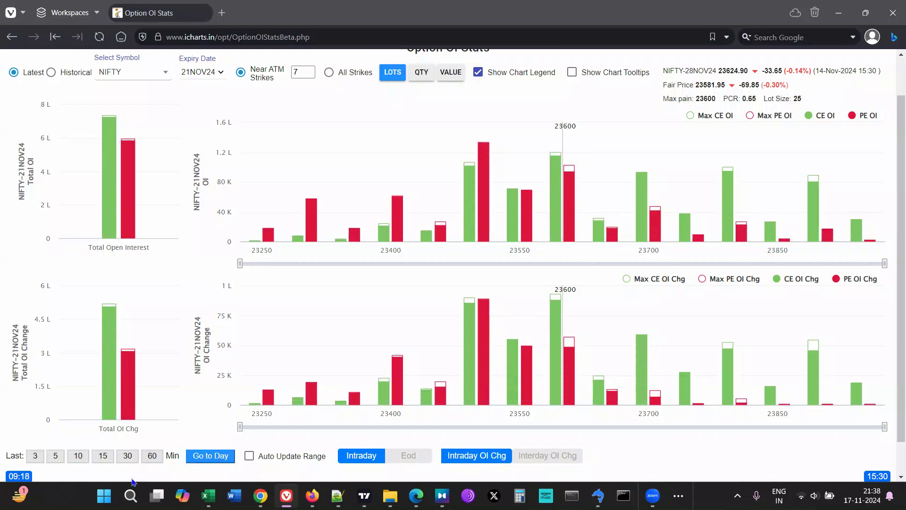
- Set a 15-minute OI window at the start of the day and shift it forward by 5 and 15 minutes
scroll(77, 467, down, 2)
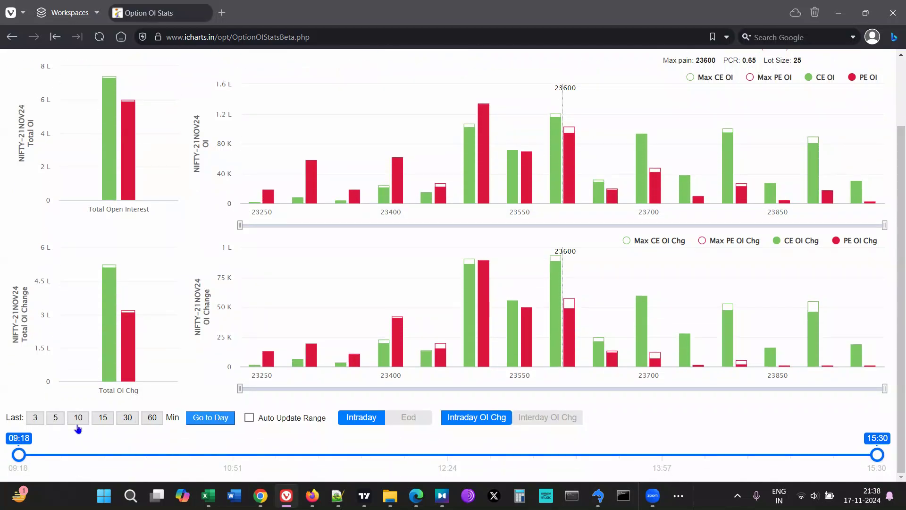
click(102, 417)
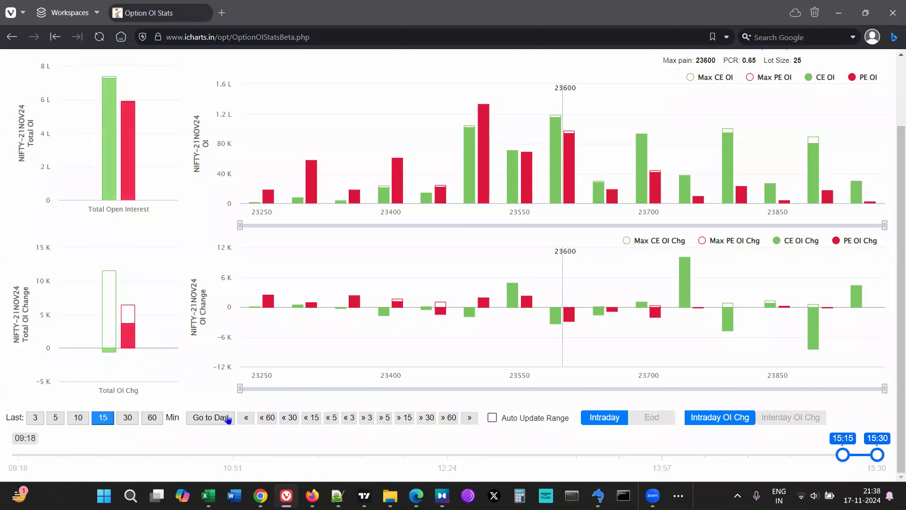
click(245, 419)
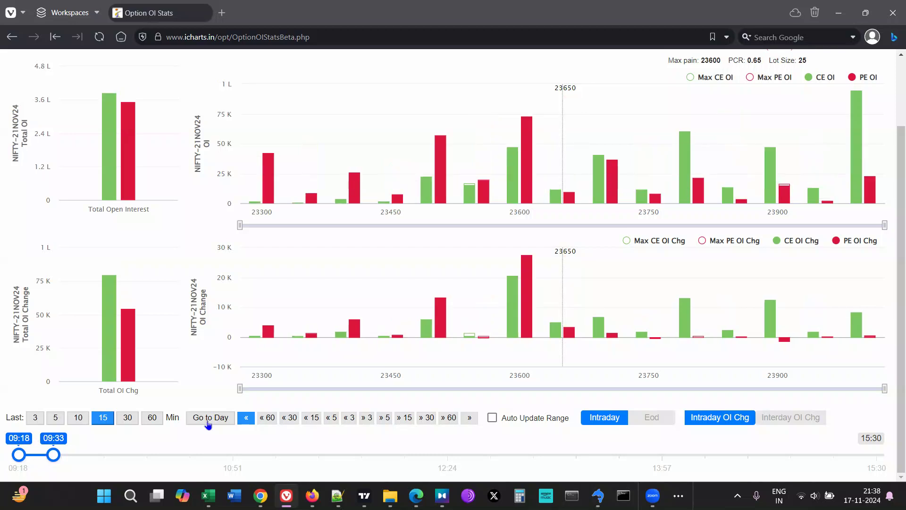
click(390, 418)
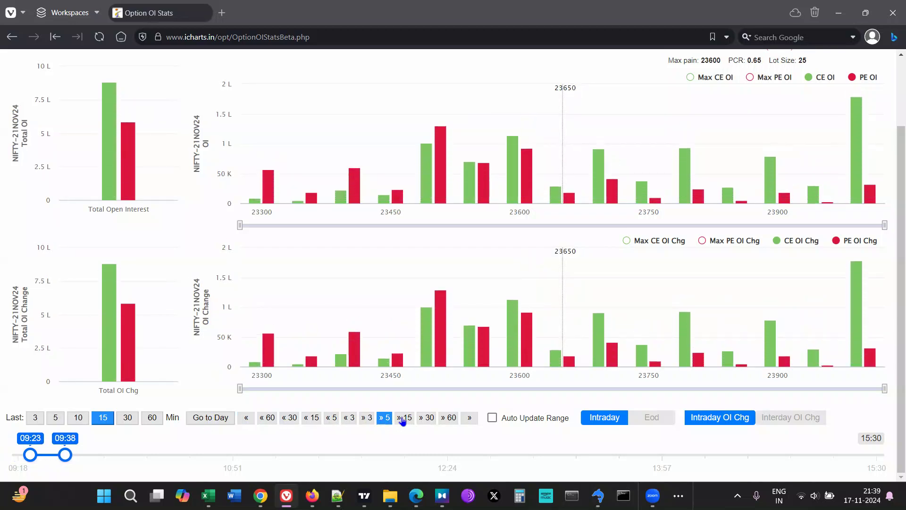
click(402, 420)
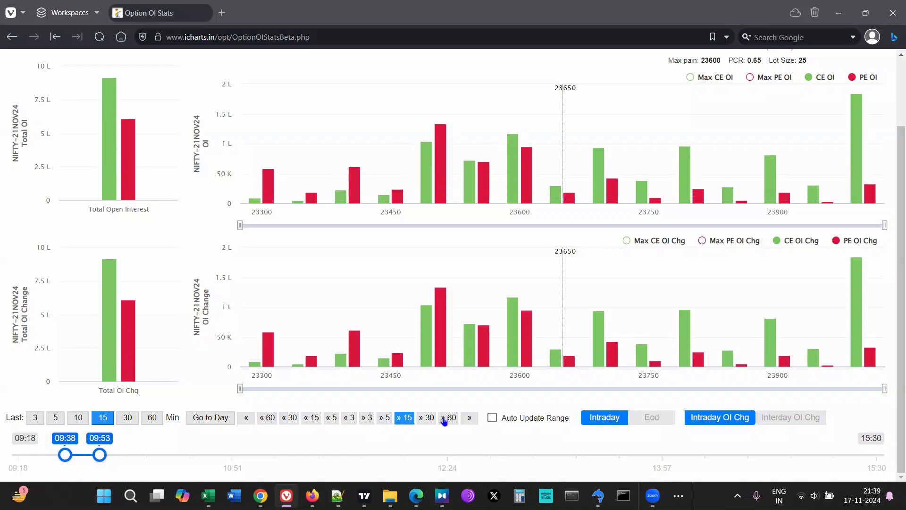
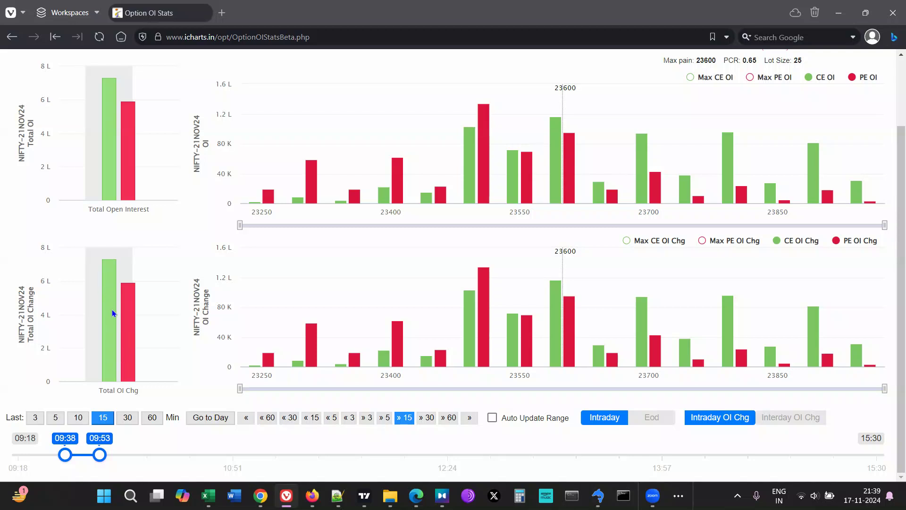
- Step the 15-minute window from the day's start forward by 15 minutes twice and by 30 minutes up to 11:18–11:33
click(246, 418)
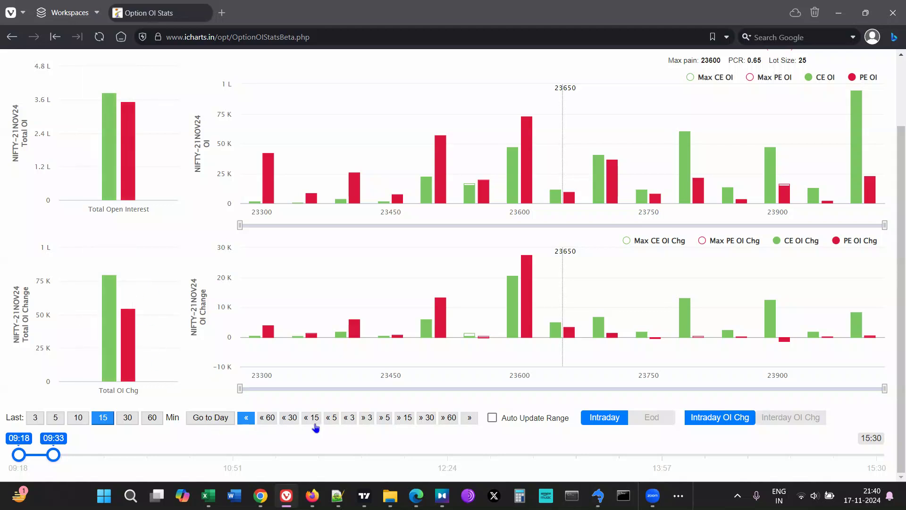
click(406, 420)
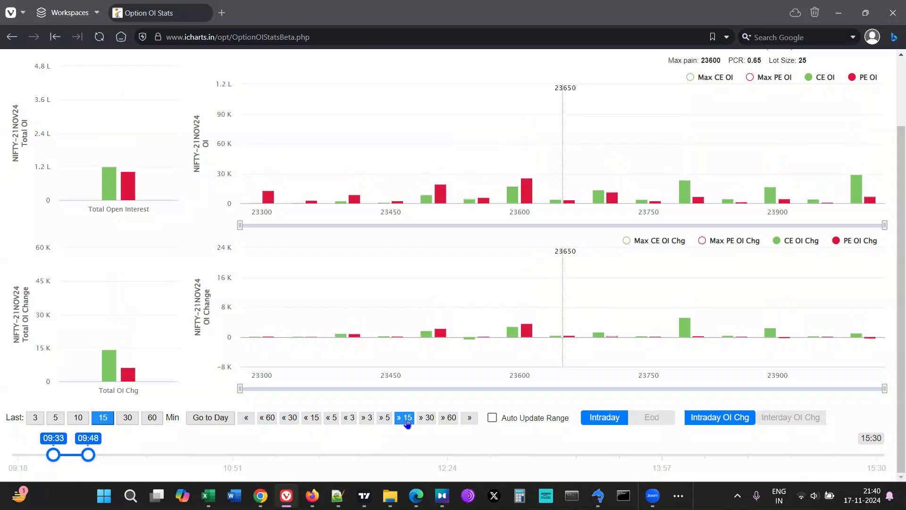
click(407, 420)
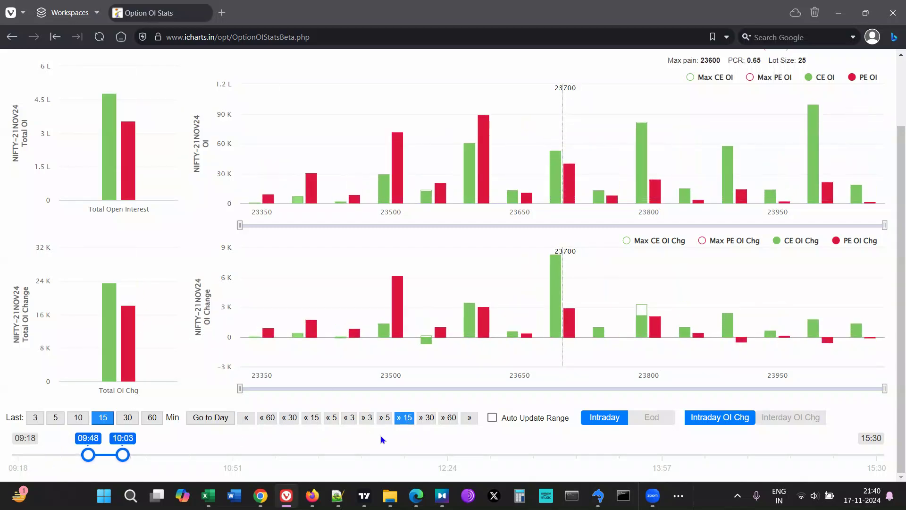
click(426, 418)
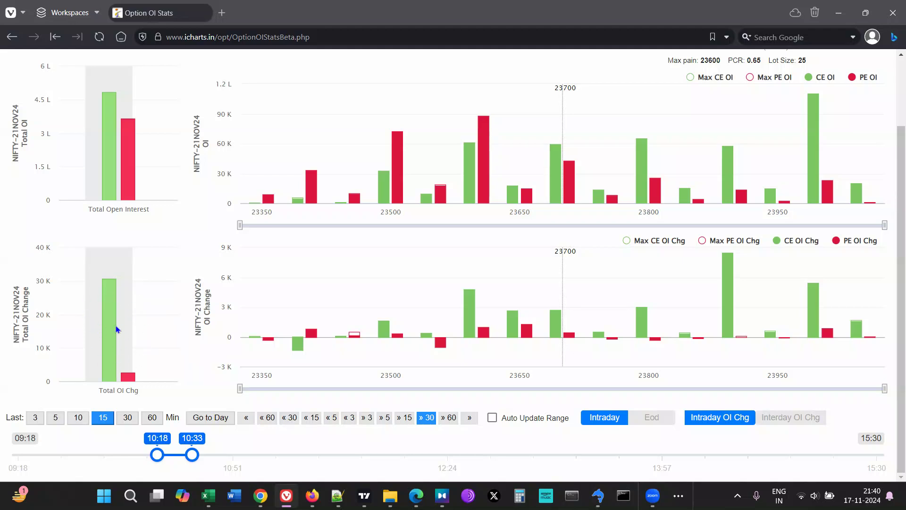
click(424, 419)
click(425, 419)
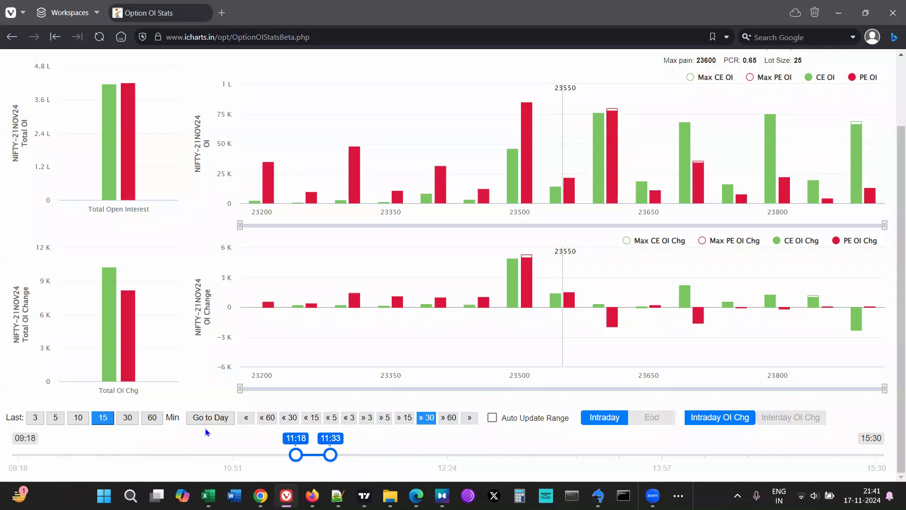
- Return the window to the day's start, advance it 15 minutes twice to 09:48–10:03, and enable Auto Update Range
click(245, 417)
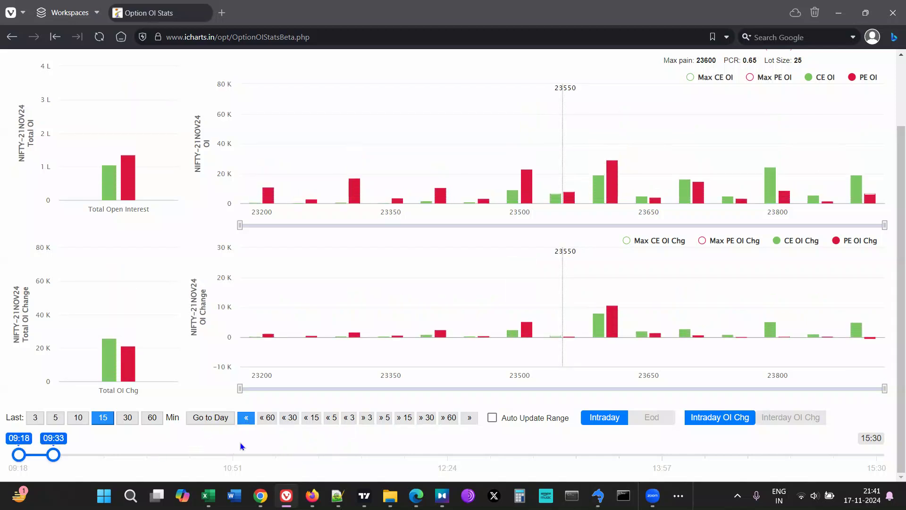
click(404, 417)
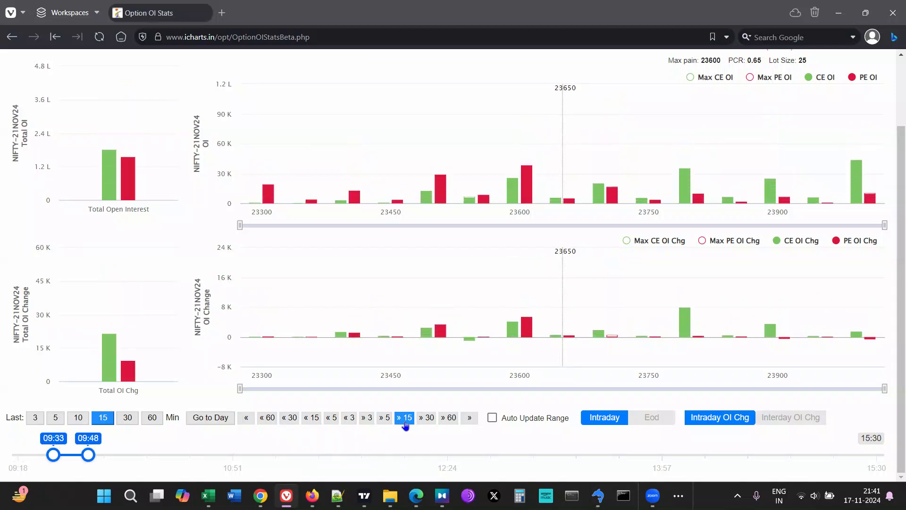
click(405, 418)
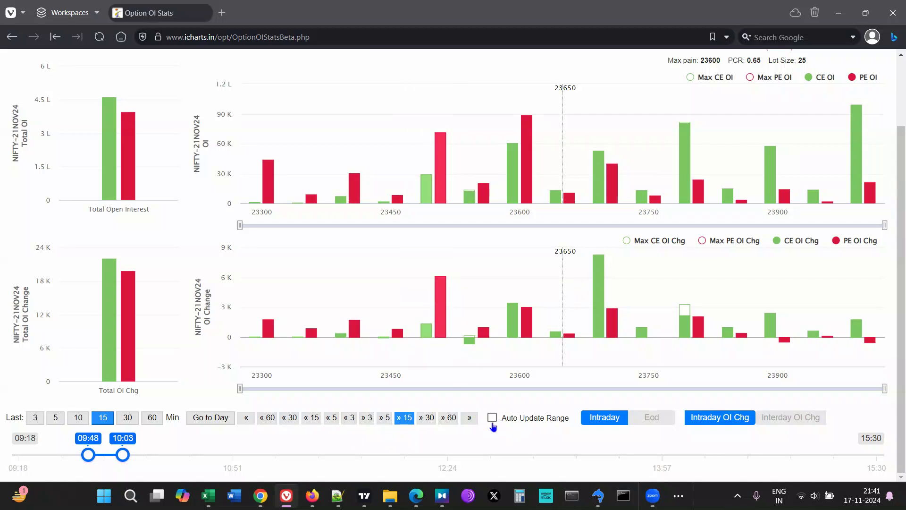
click(492, 418)
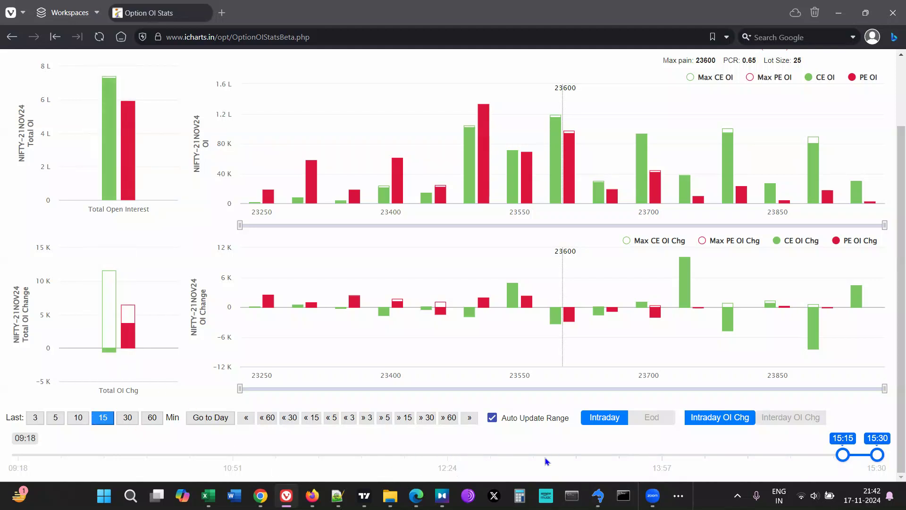
- With Auto Update Range off, set a 60-minute window at the day's start and shift it forward by 5 and 15 minutes to 09:38–10:38
click(153, 418)
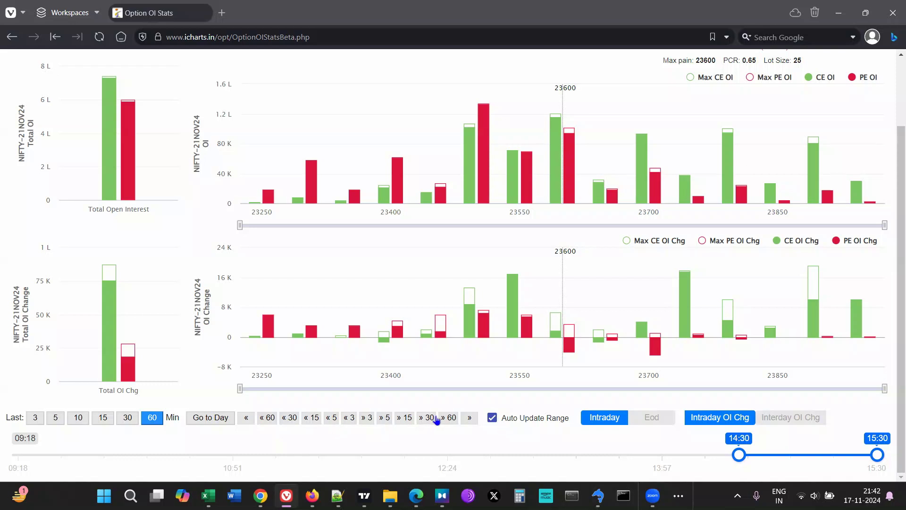
click(491, 417)
click(246, 418)
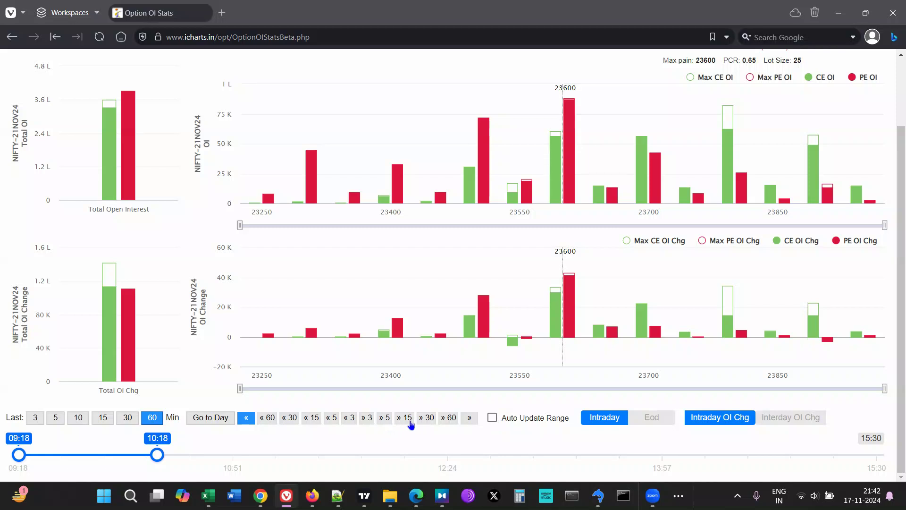
click(385, 419)
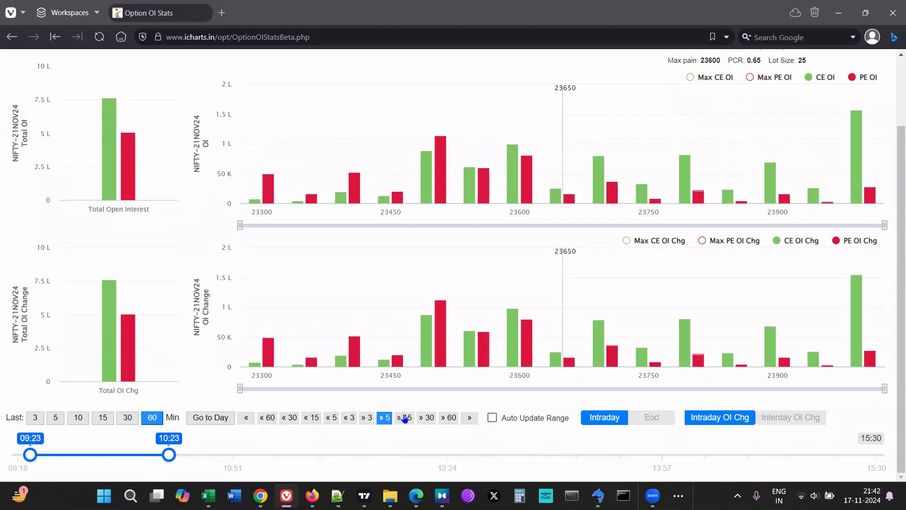
click(405, 418)
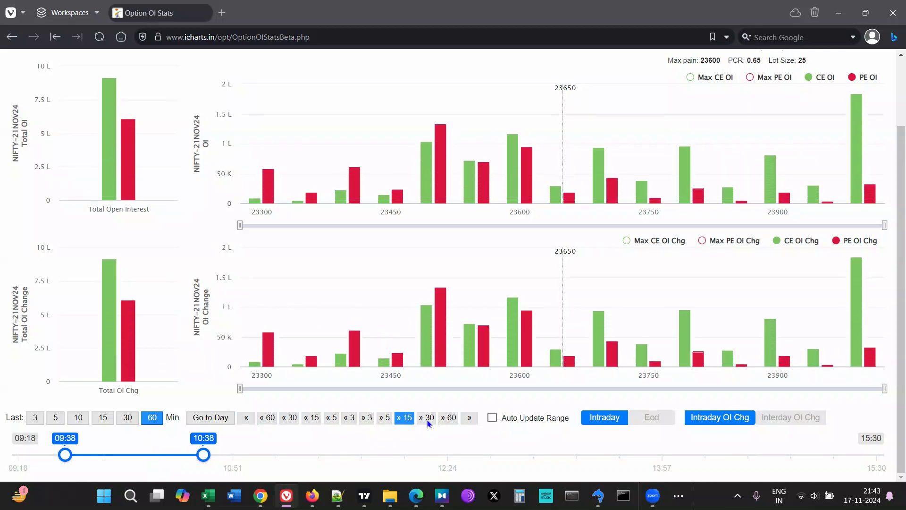
- Re-enable Auto Update Range and expand the OI window to the full day, 09:18–15:30
click(492, 418)
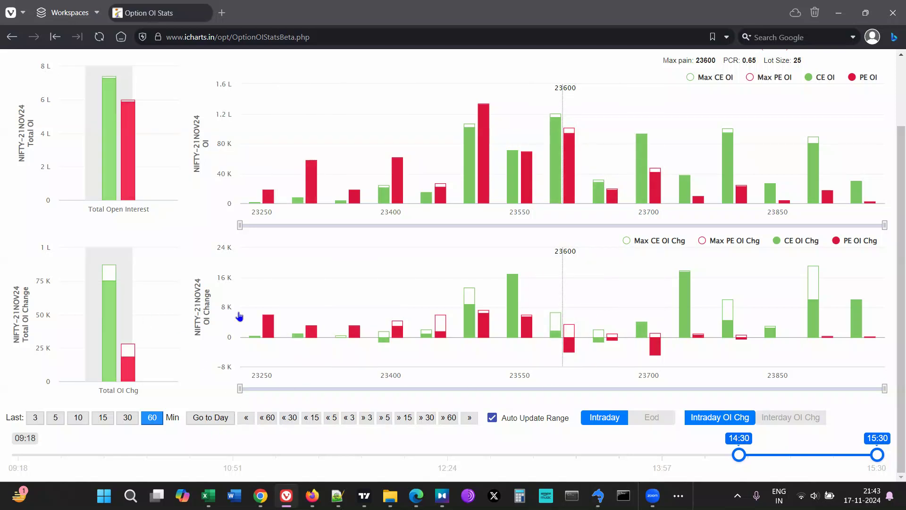
click(211, 420)
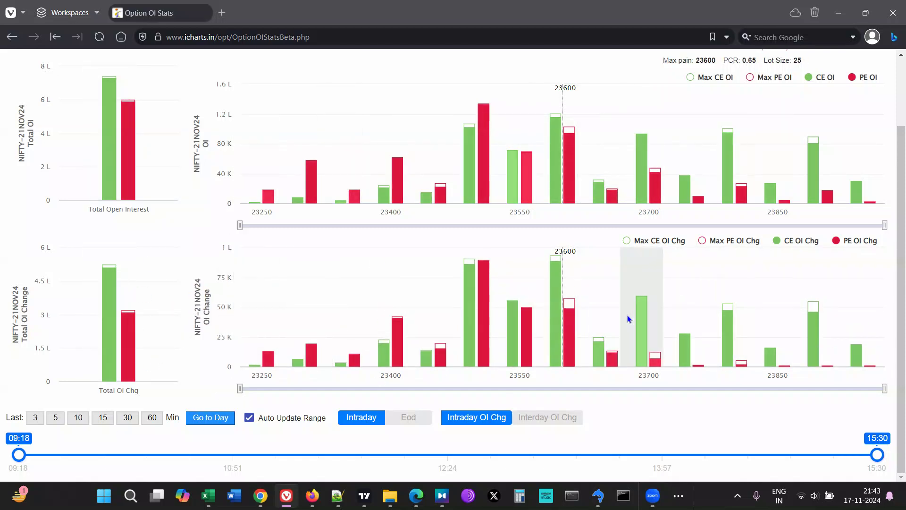
scroll(740, 277, up, 2)
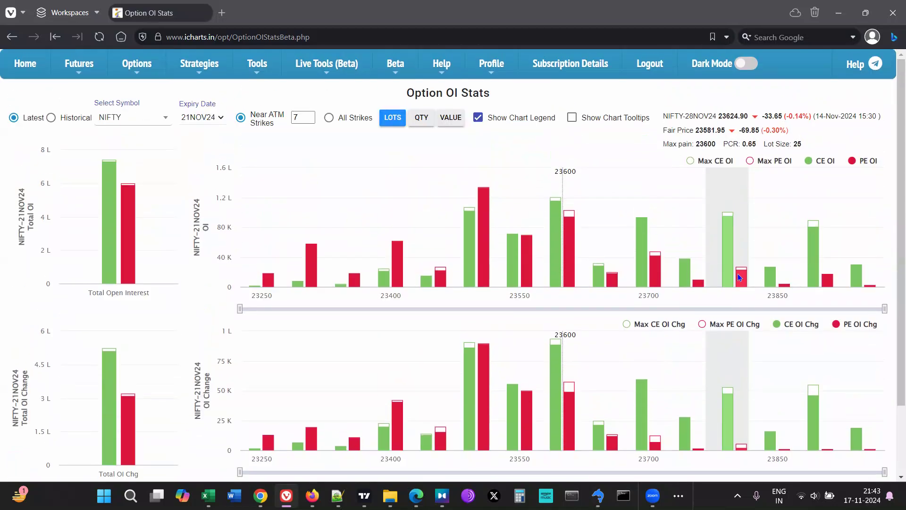
scroll(740, 278, down, 1)
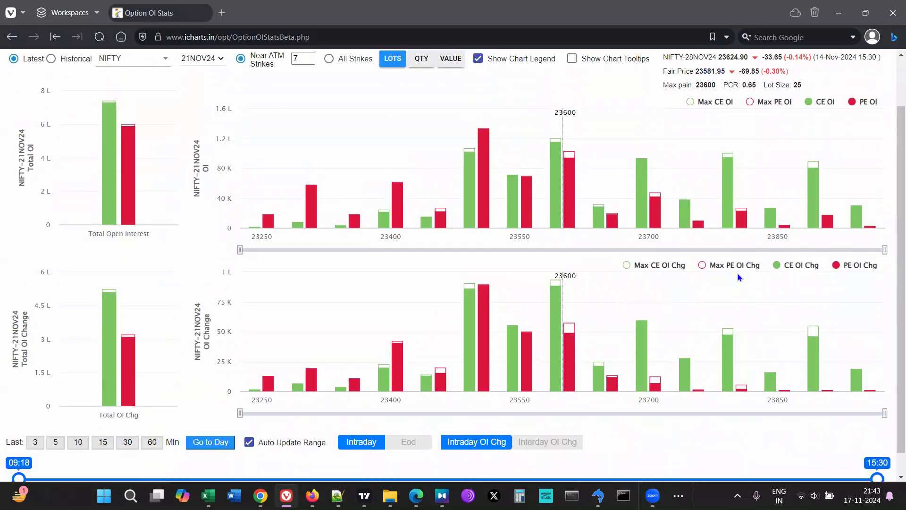
scroll(740, 277, down, 1)
scroll(740, 278, up, 2)
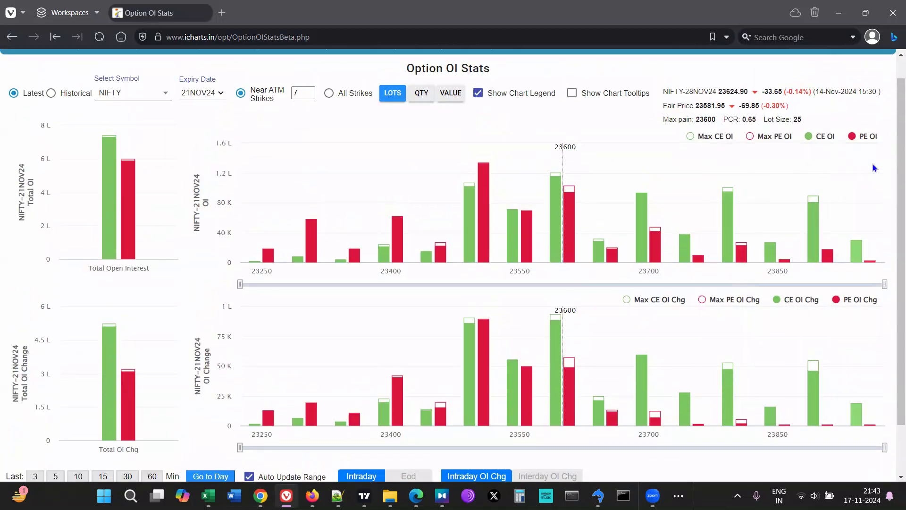